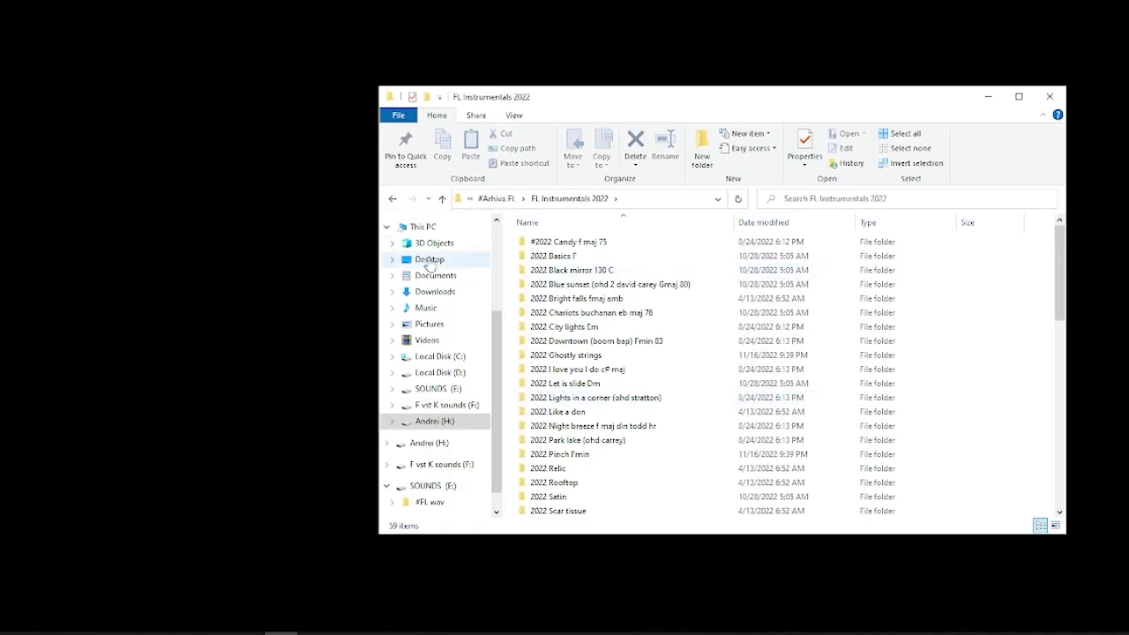
Browse the FL Instrumentals 2015 folder in #Arhiva FL, then return to the archive.
left_click(394, 201)
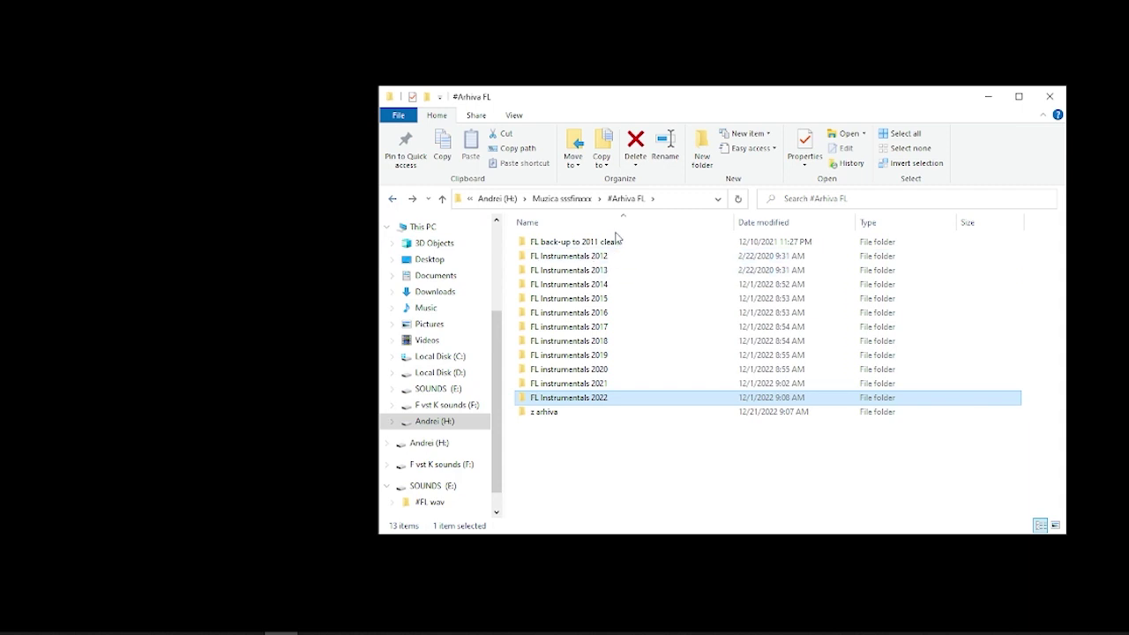
left_click(588, 303)
double_click(589, 303)
scroll(592, 282, "down", 20)
scroll(592, 278, "down", 3)
left_click(496, 199)
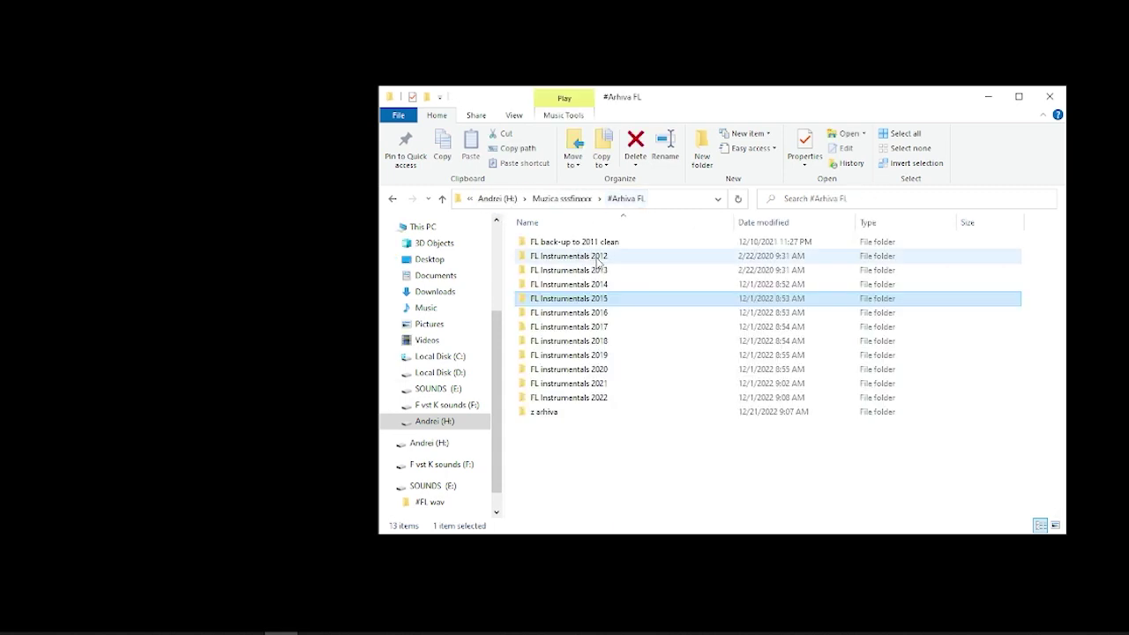
Open the pian1 project from the 2022 Pinch Fmin folder in FL Studio.
double_click(598, 326)
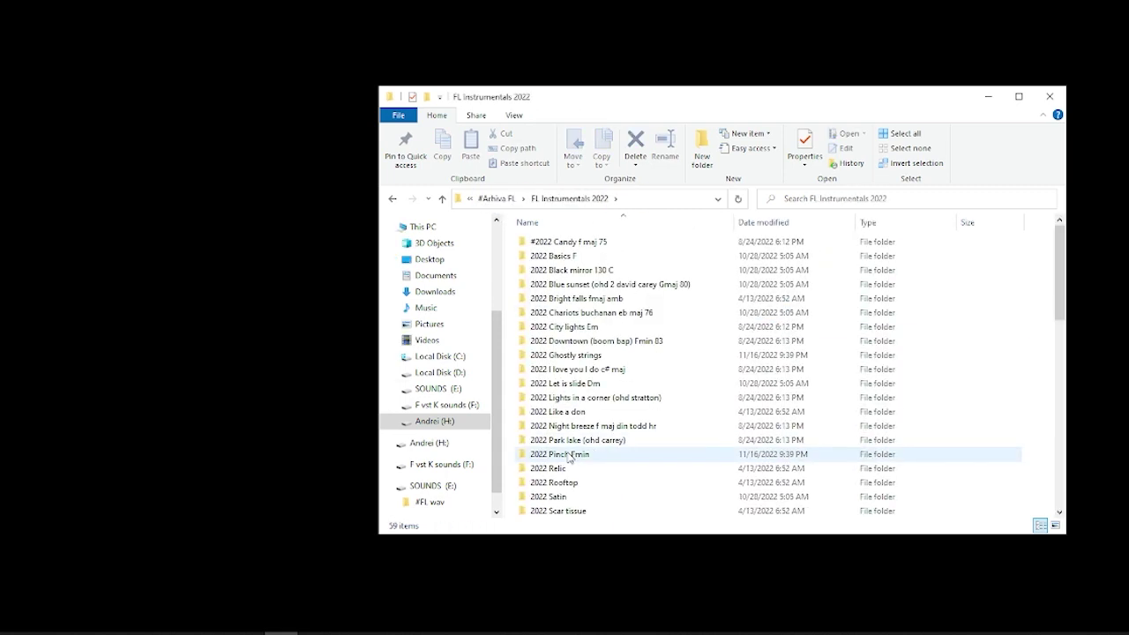
double_click(574, 453)
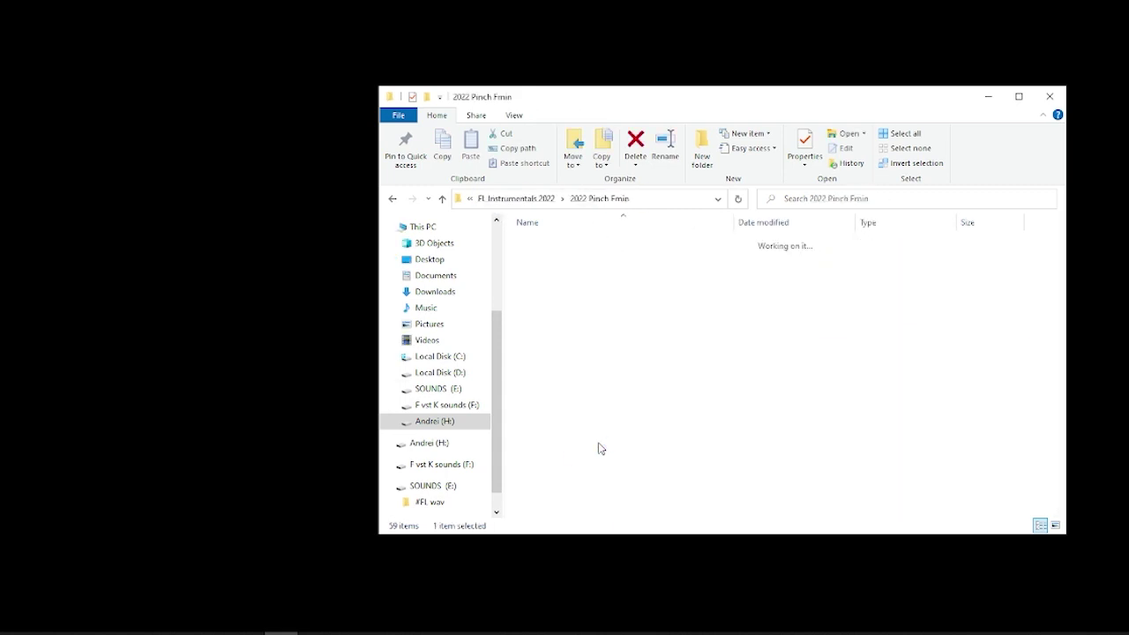
double_click(564, 284)
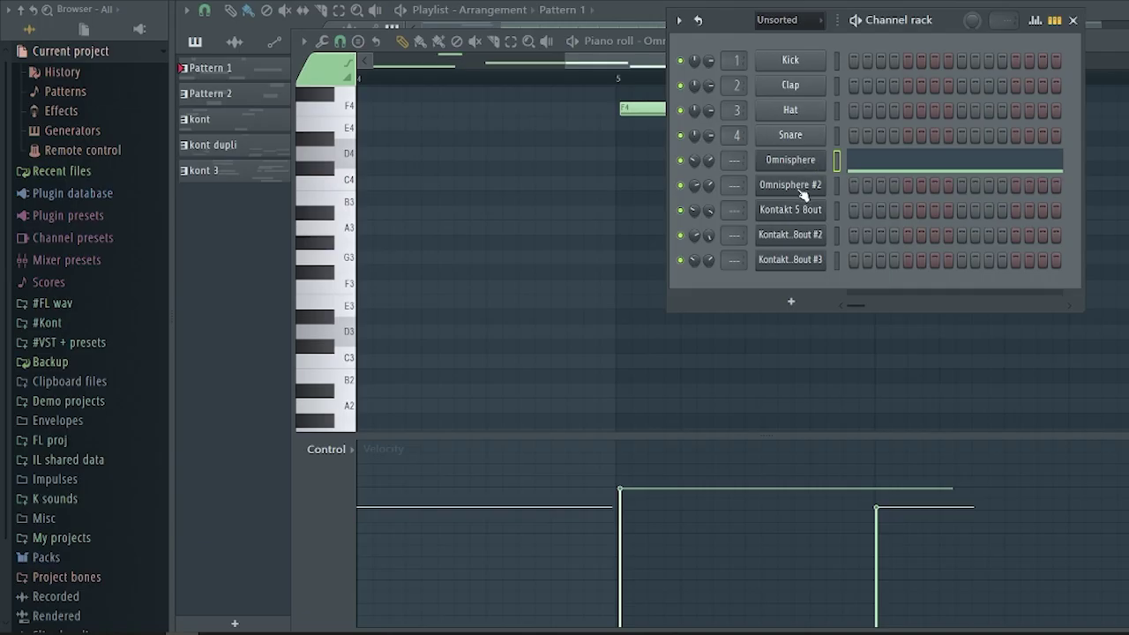
Close the Channel rack and zoom out the Playlist to show the full arrangement.
left_click(1073, 20)
left_click(796, 3)
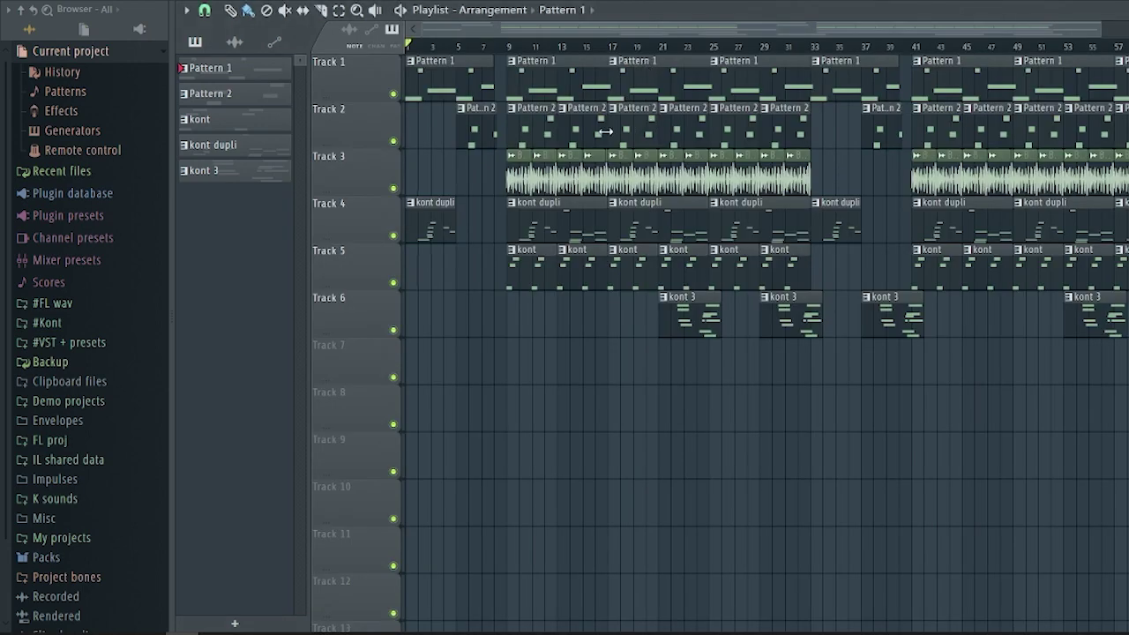
scroll(602, 131, "down", 2)
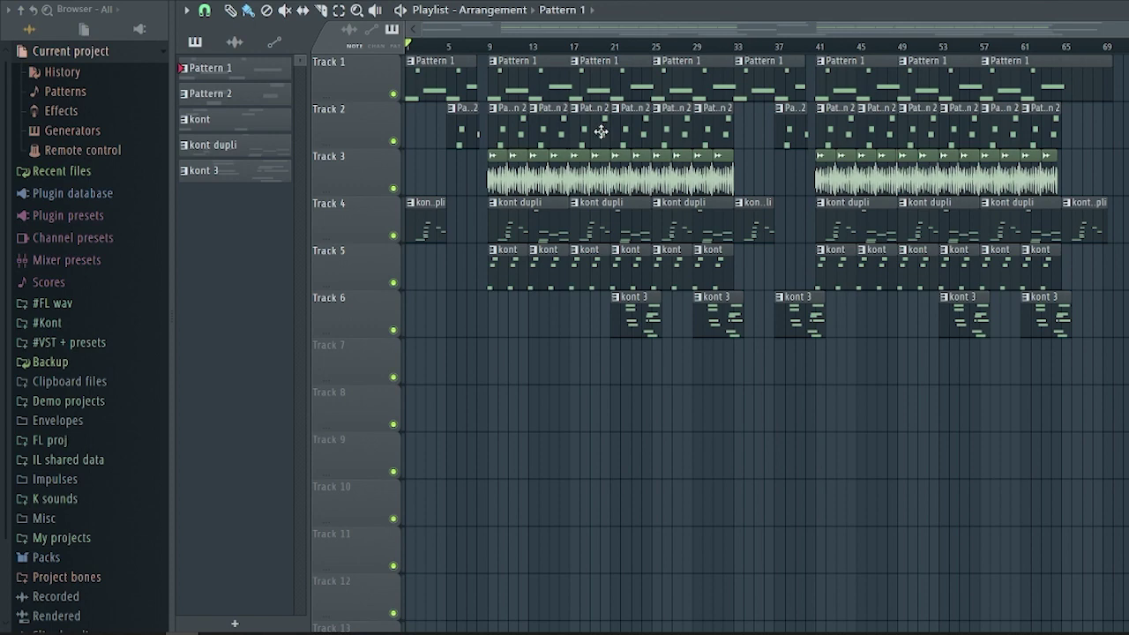
Play the song from bar 9, then stop playback.
left_click(487, 47)
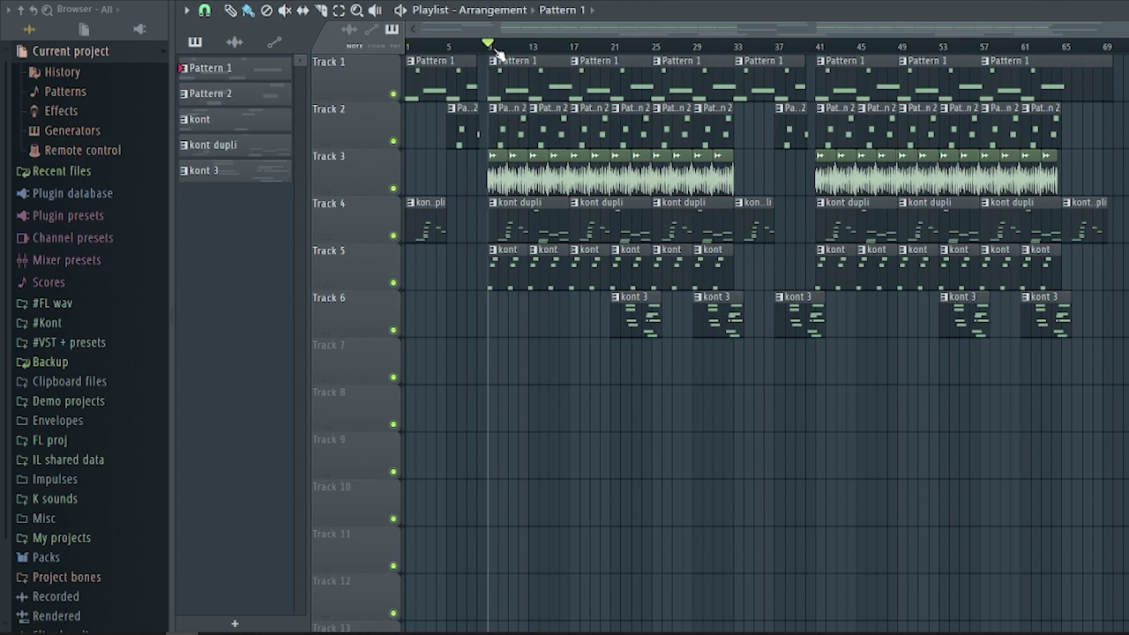
key("space")
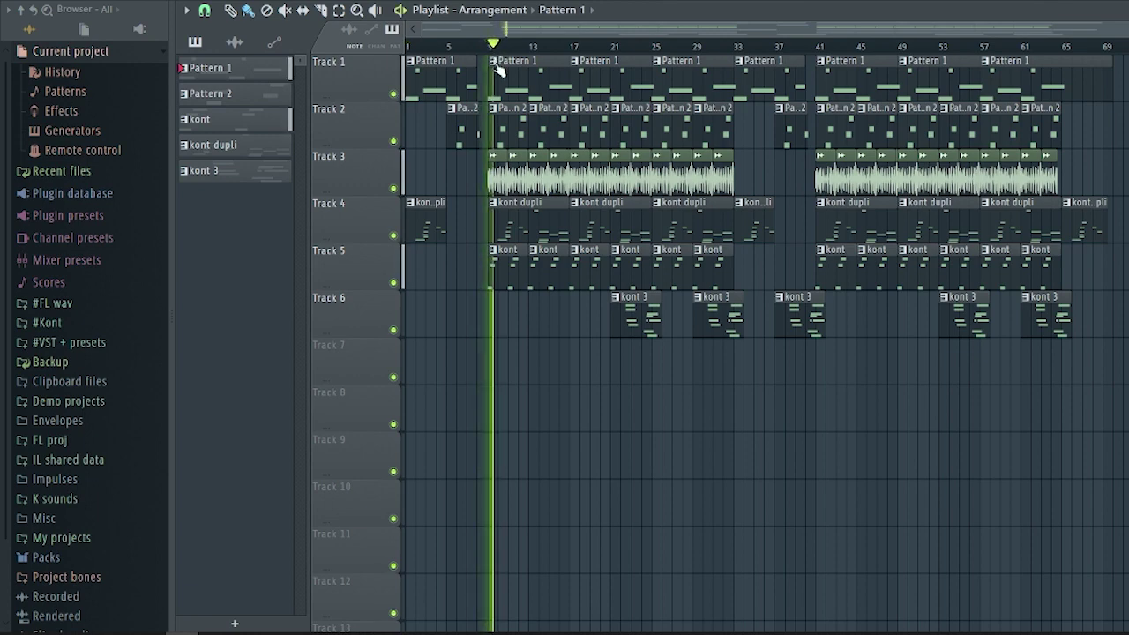
key("space")
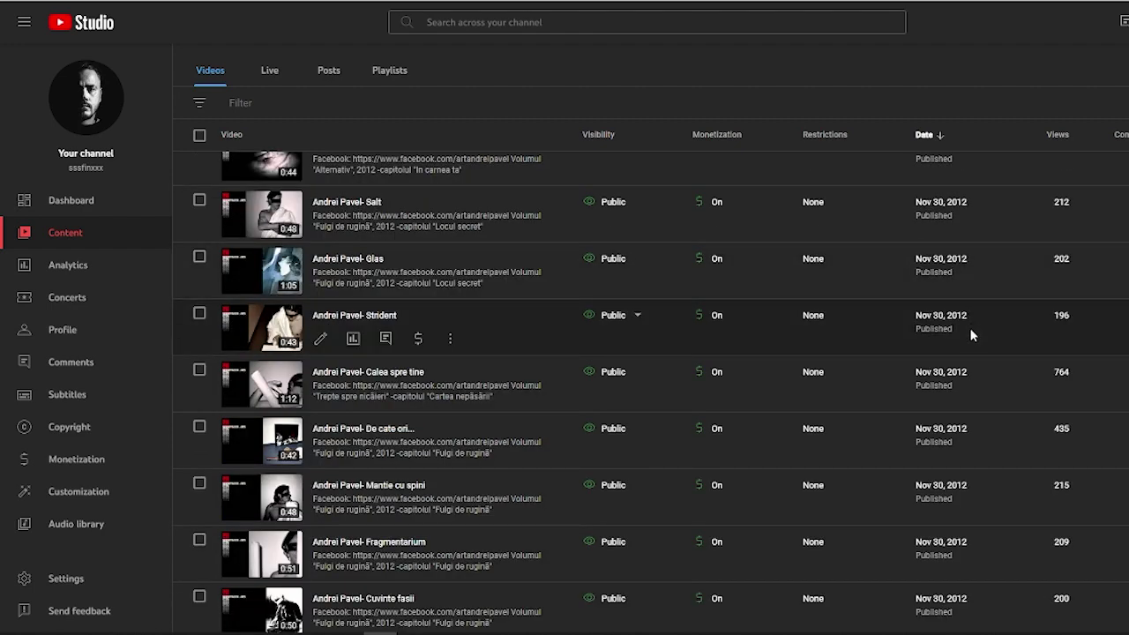
Scroll the YouTube Studio Content videos list down to the oldest uploads.
scroll(984, 375, "down", 3)
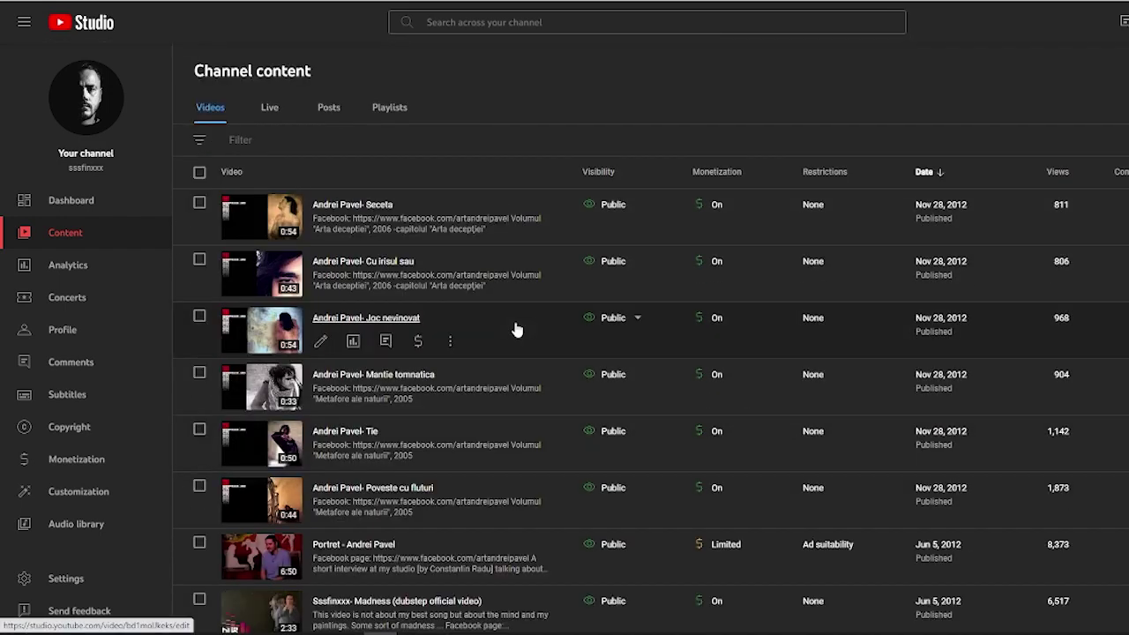
scroll(524, 315, "down", 1)
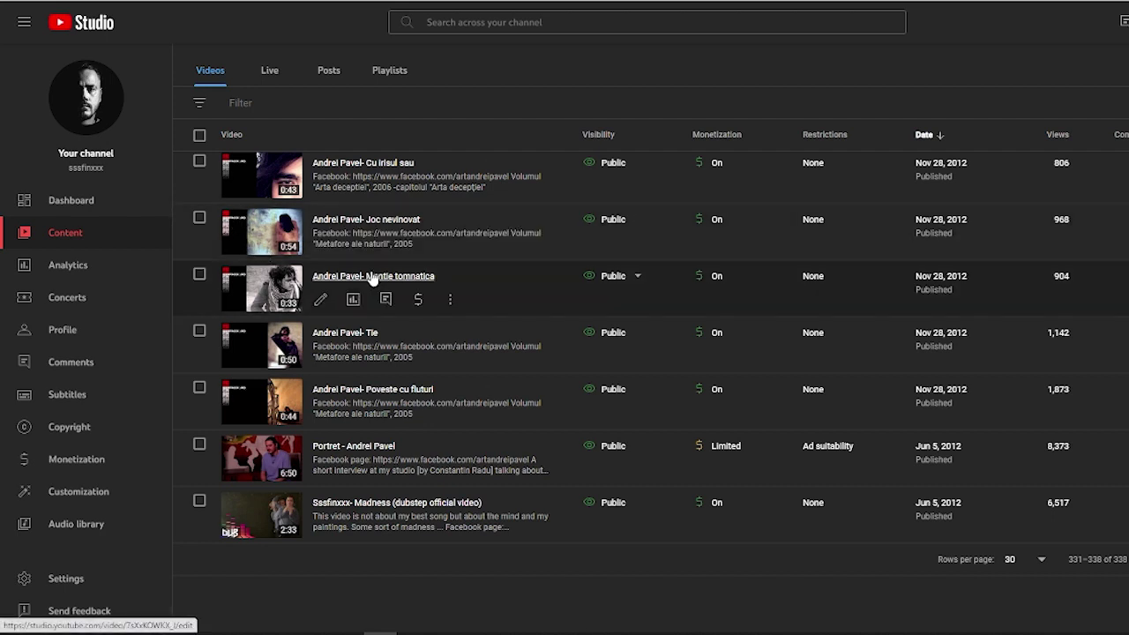
scroll(368, 301, "up", 5)
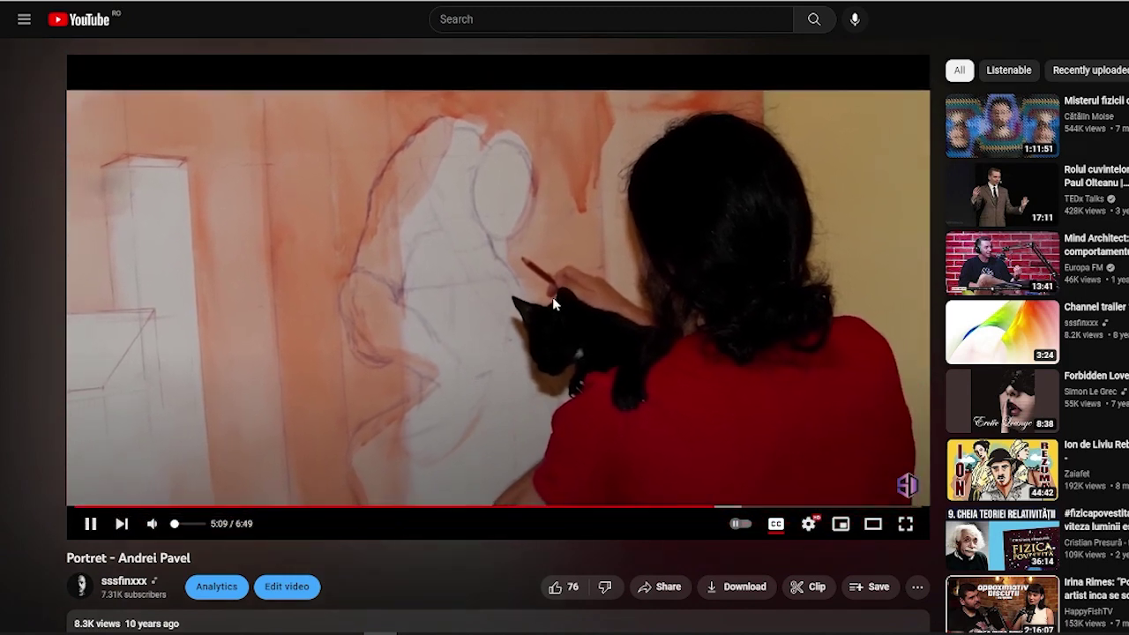
Pause the Portret video and navigate back with Alt+Left.
left_click(498, 280)
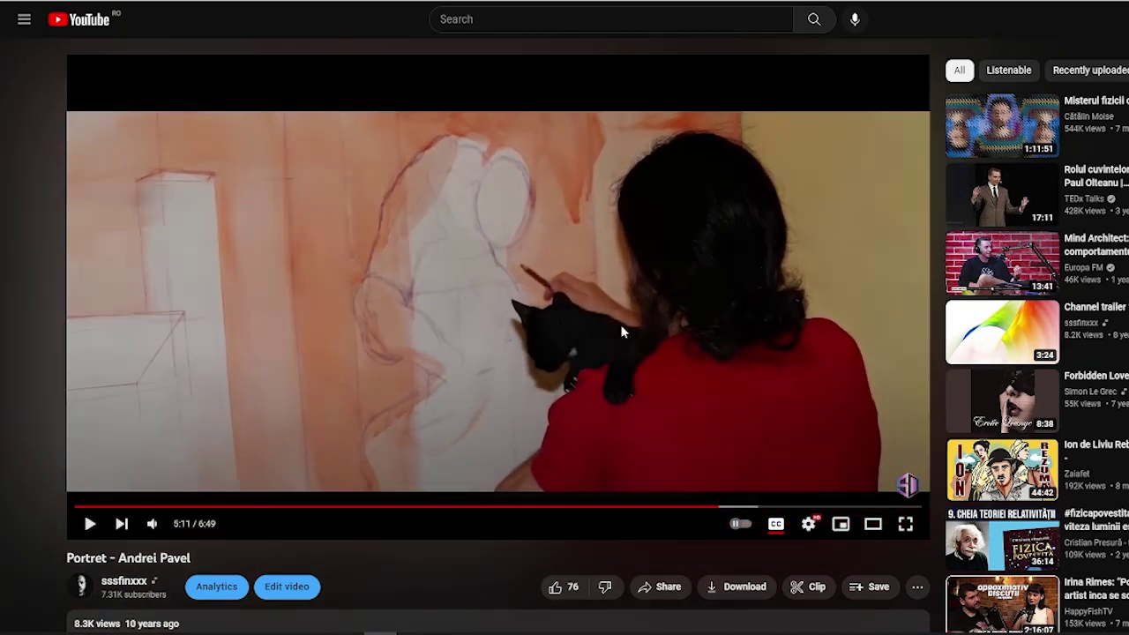
key("alt+Left")
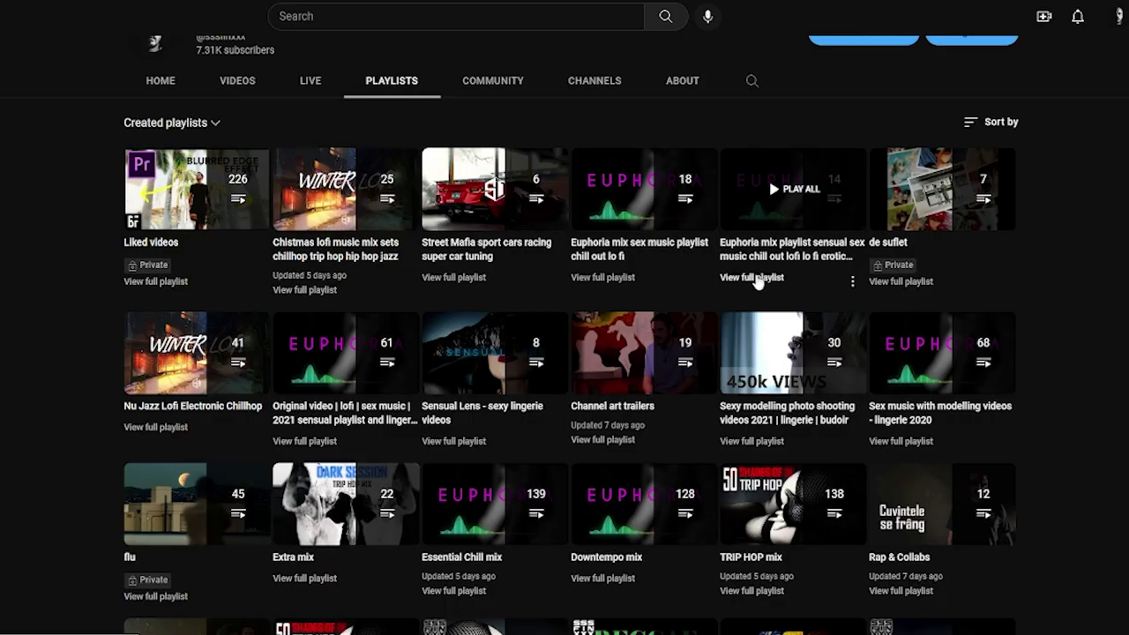
Scroll down through the channel's Created playlists grid.
scroll(757, 279, "down", 5)
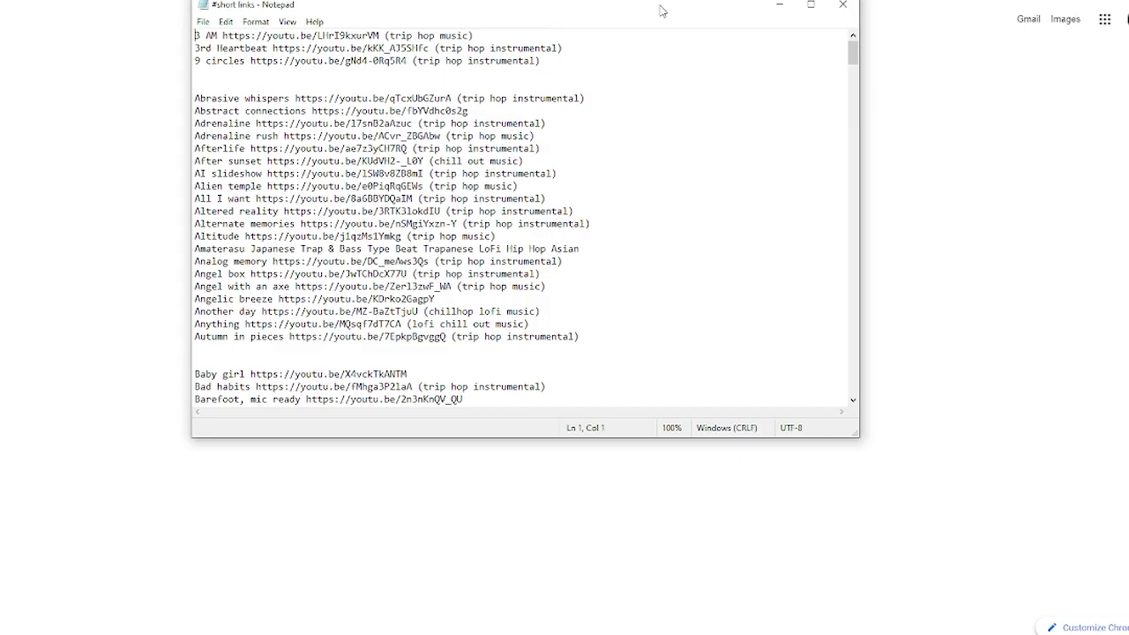
Move the #short links Notepad window lower and scroll through its song and youtu.be link list.
left_click_drag(662, 10, 657, 77)
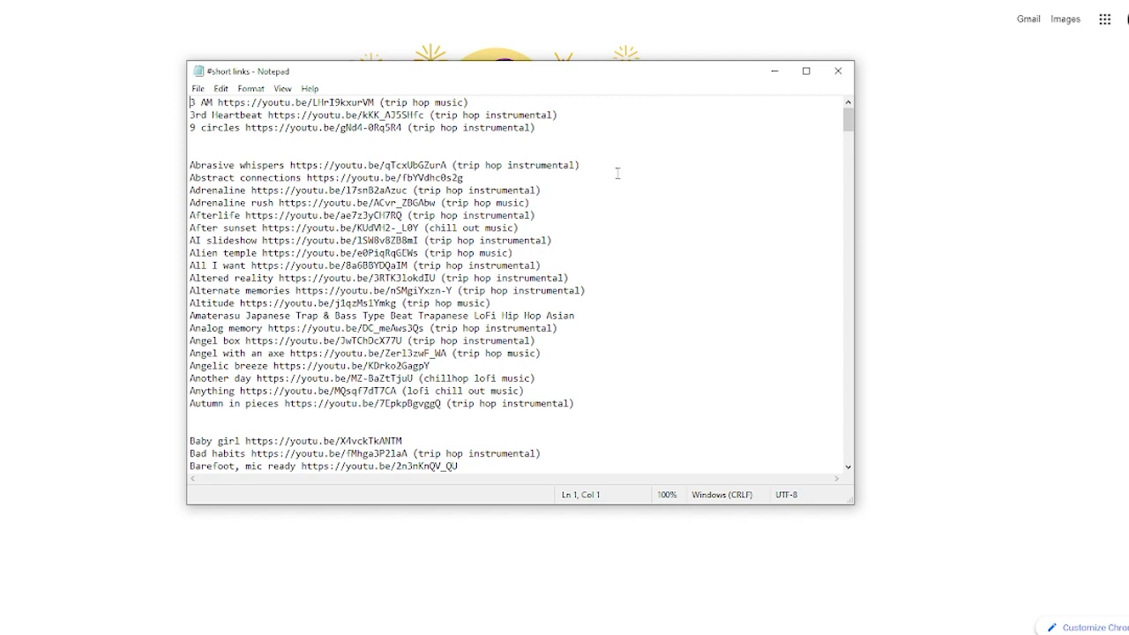
scroll(501, 156, "down", 20)
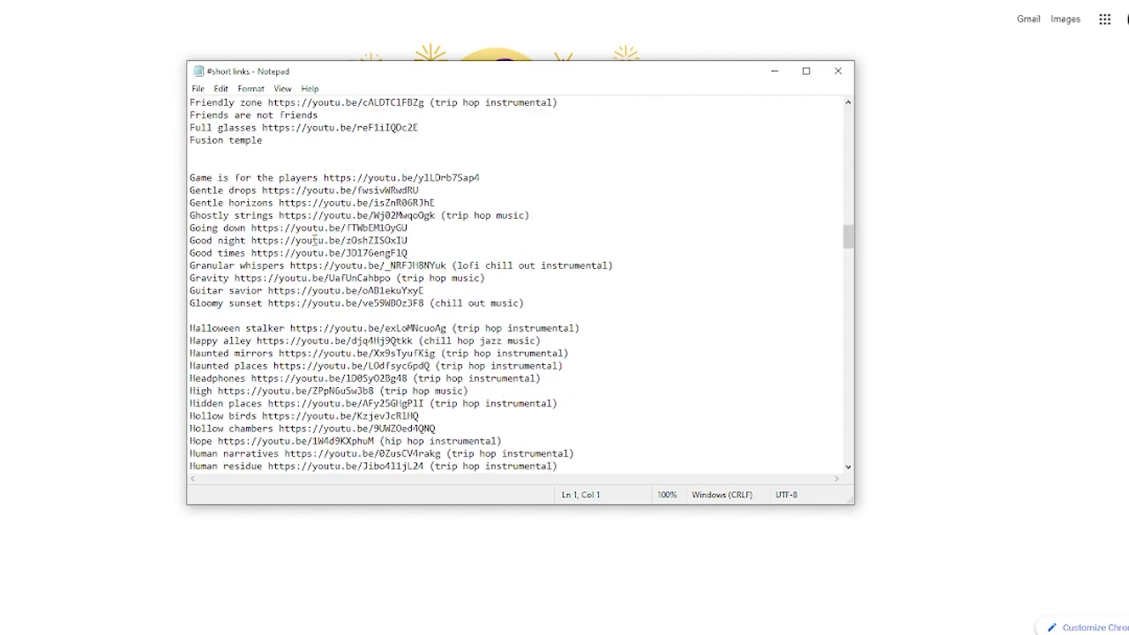
scroll(432, 230, "up", 10)
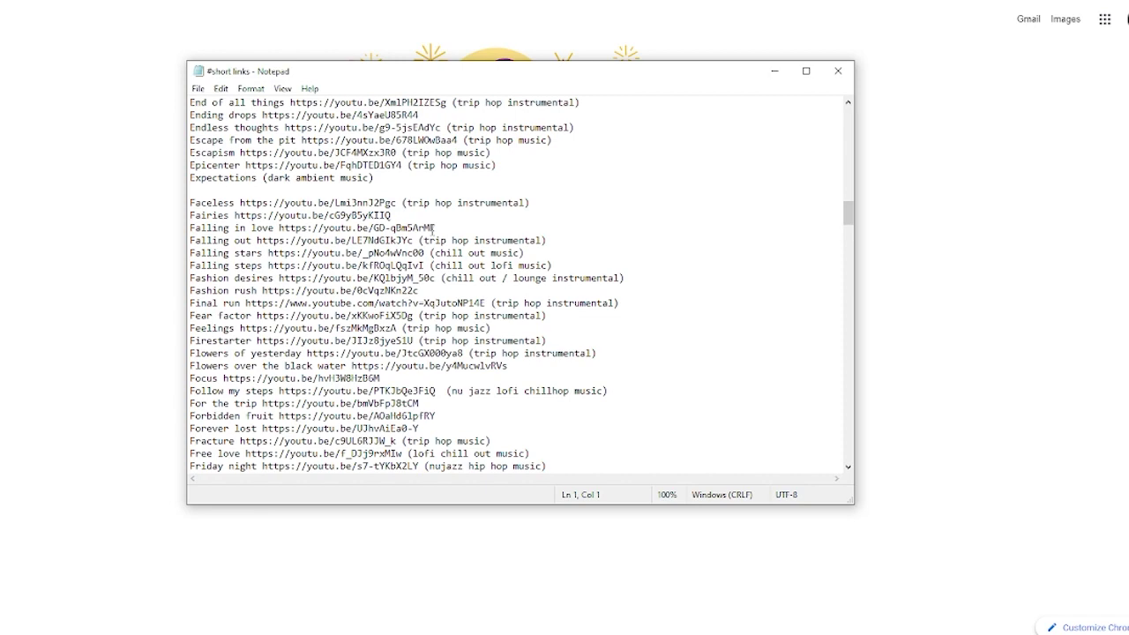
scroll(432, 229, "up", 6)
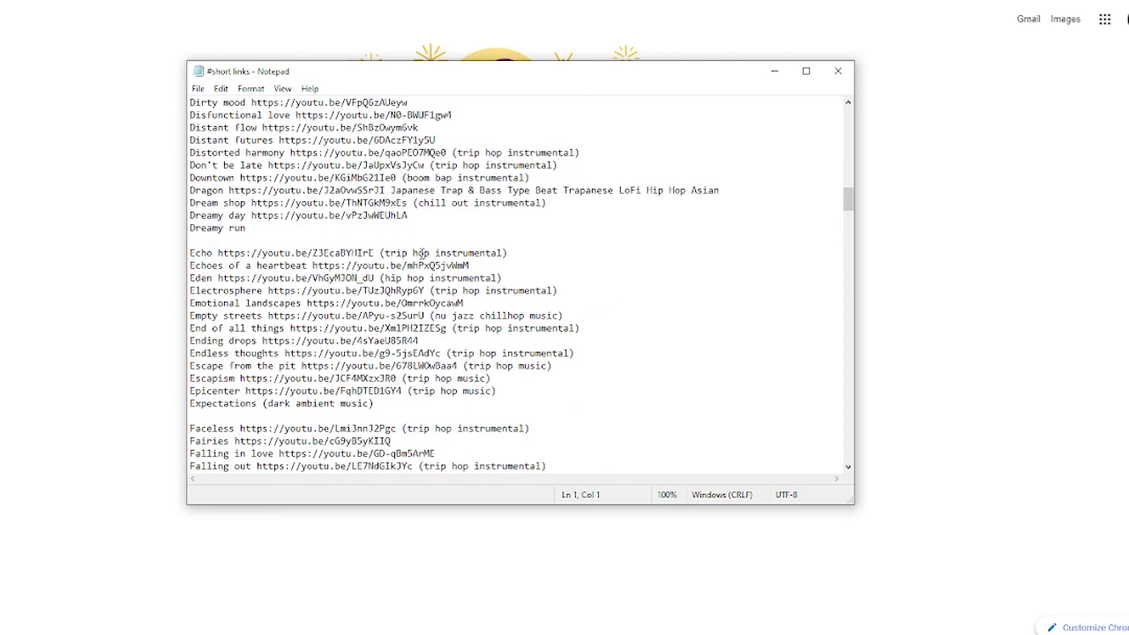
scroll(430, 257, "up", 16)
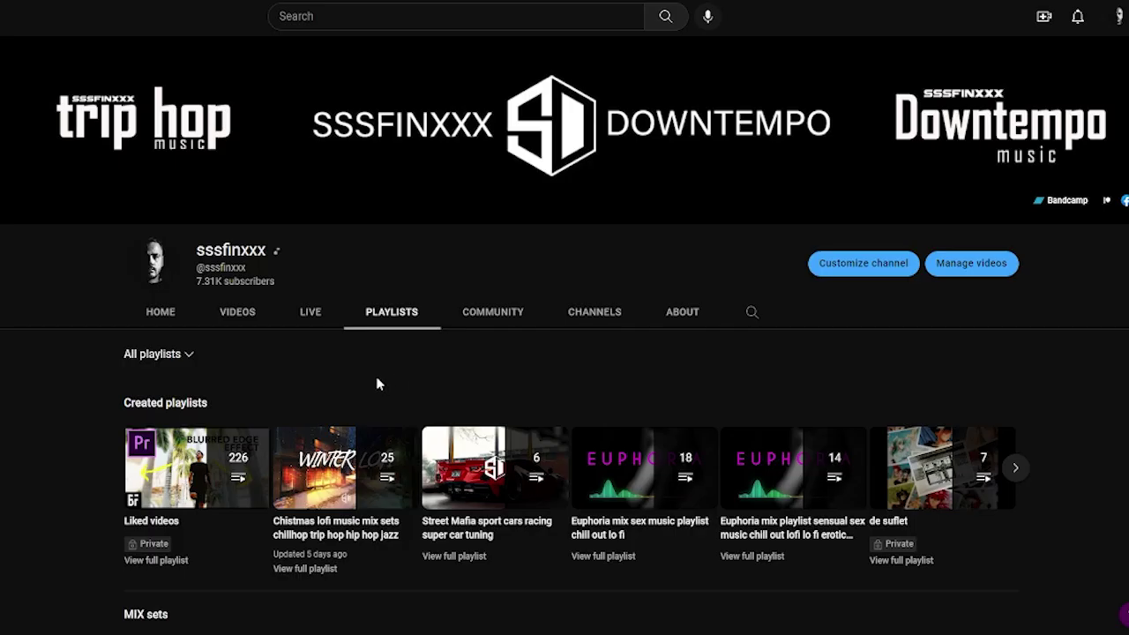
Scroll the PLAYLISTS tab down to the Channel art trailers playlist.
scroll(373, 369, "down", 3)
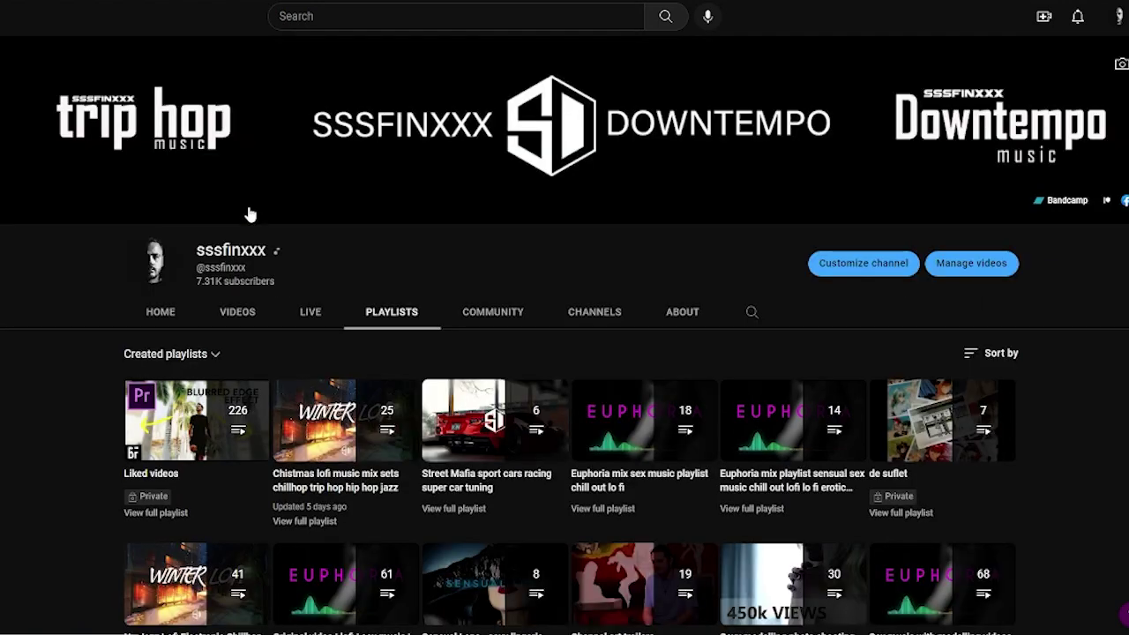
scroll(256, 210, "down", 3)
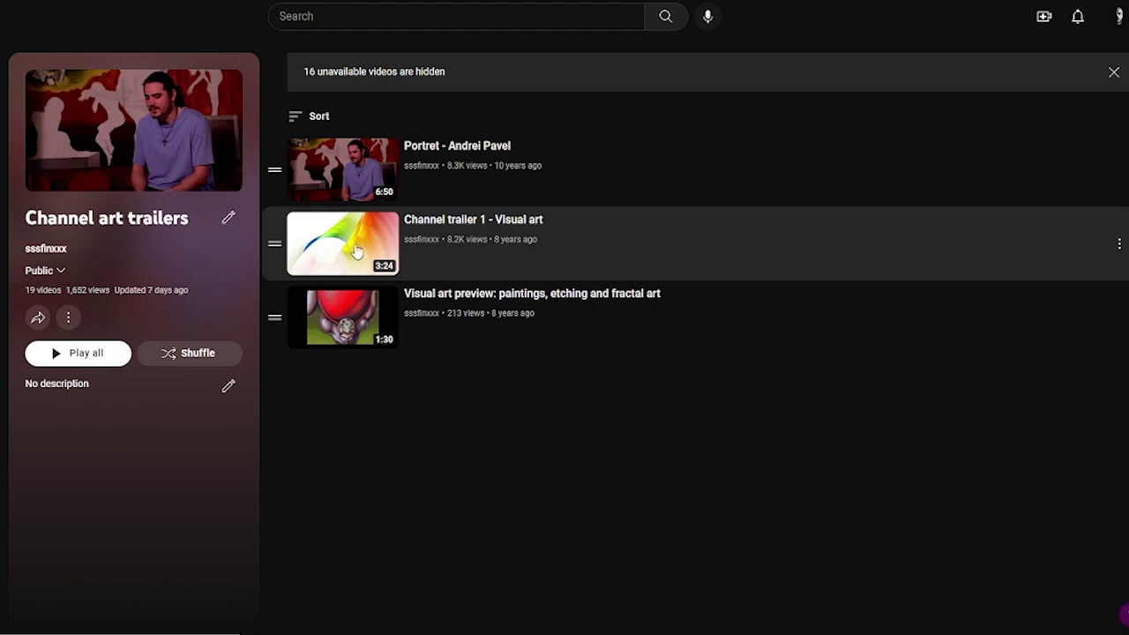
Play Channel trailer 1 - Visual art and expand its description to reveal the Trailer links.
left_click(354, 244)
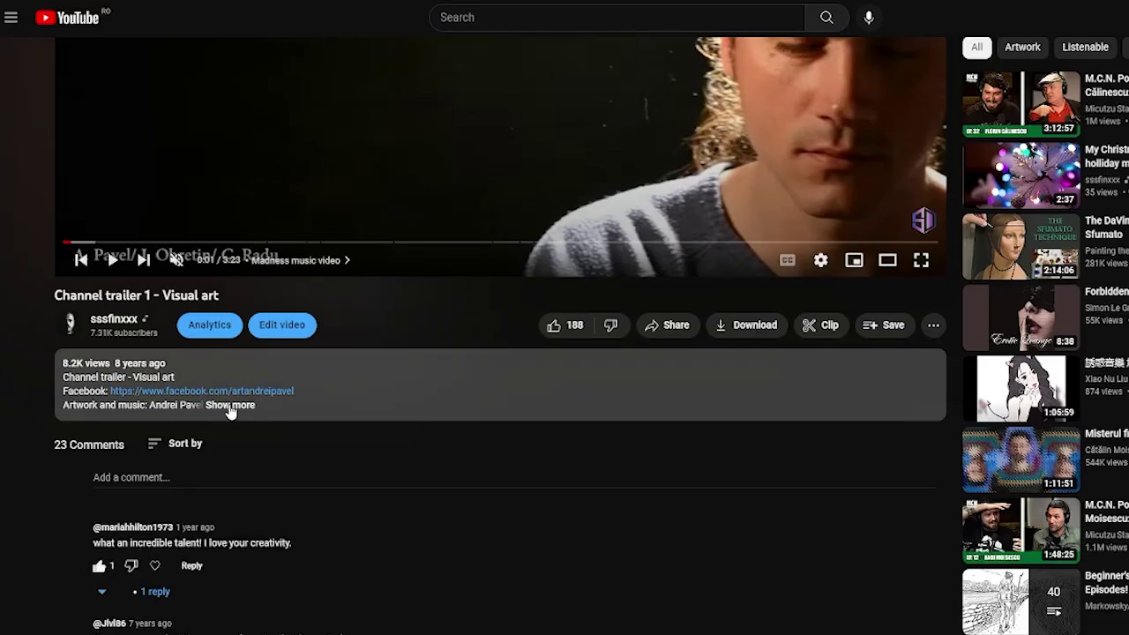
left_click(231, 408)
scroll(374, 209, "down", 3)
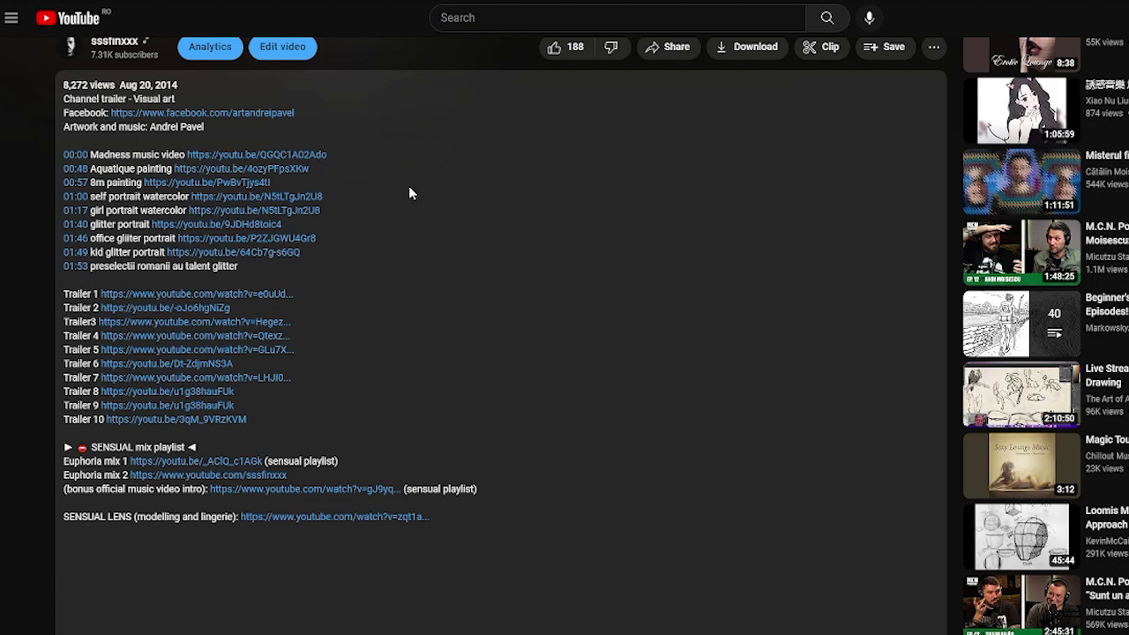
Jump through the self-portrait, girl portrait and glitter portrait scenes, then scroll to the description links.
scroll(408, 187, "up", 10)
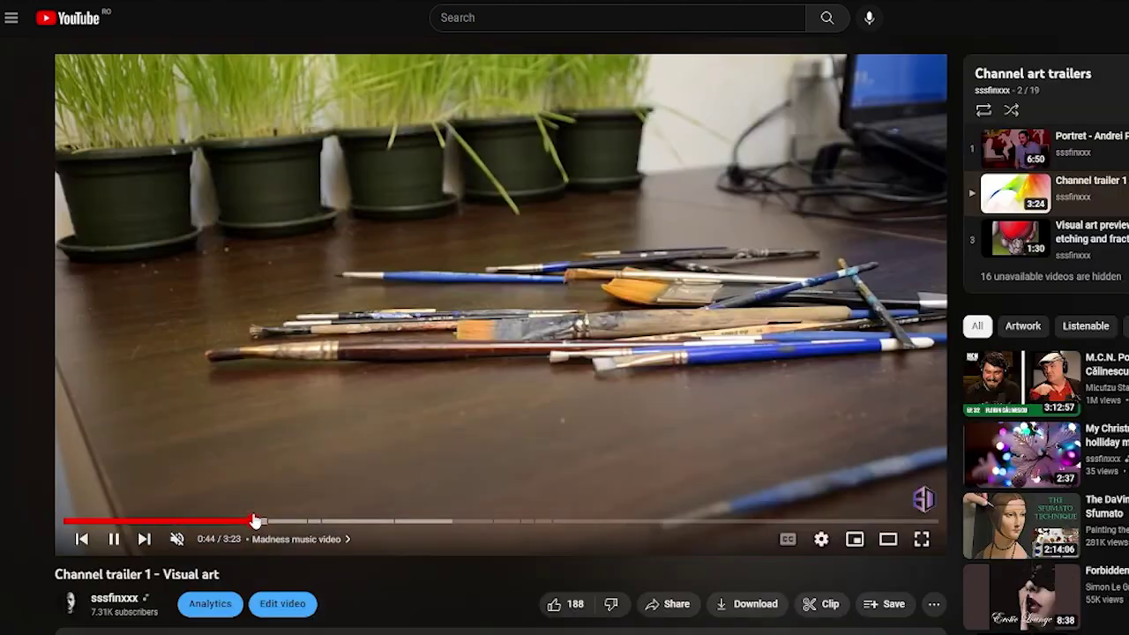
left_click(332, 522)
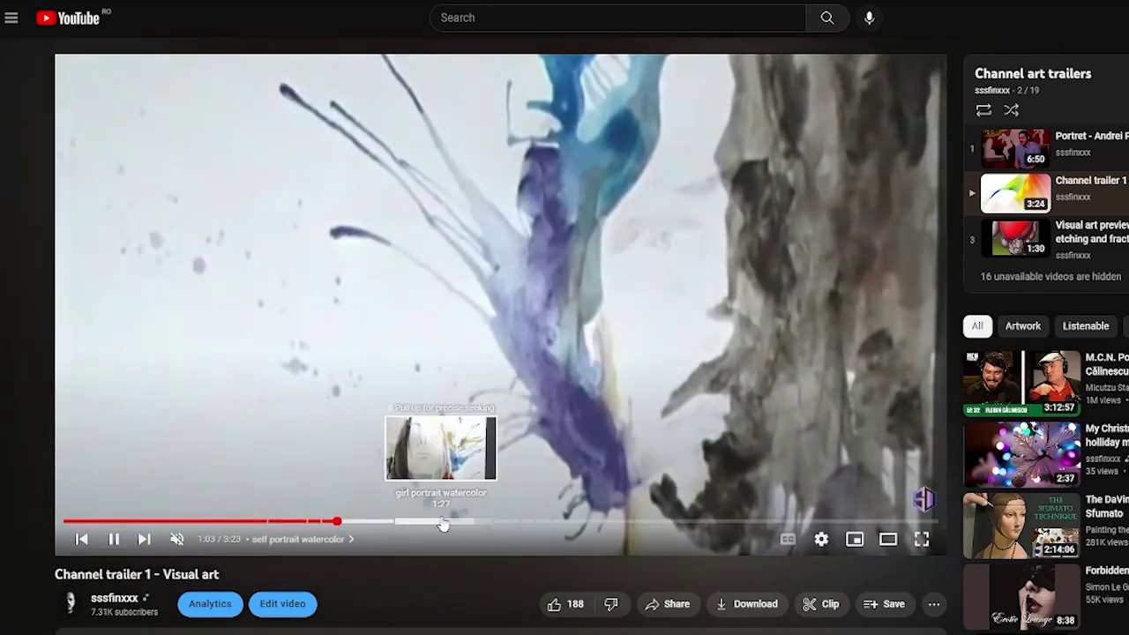
left_click(444, 523)
left_click(560, 522)
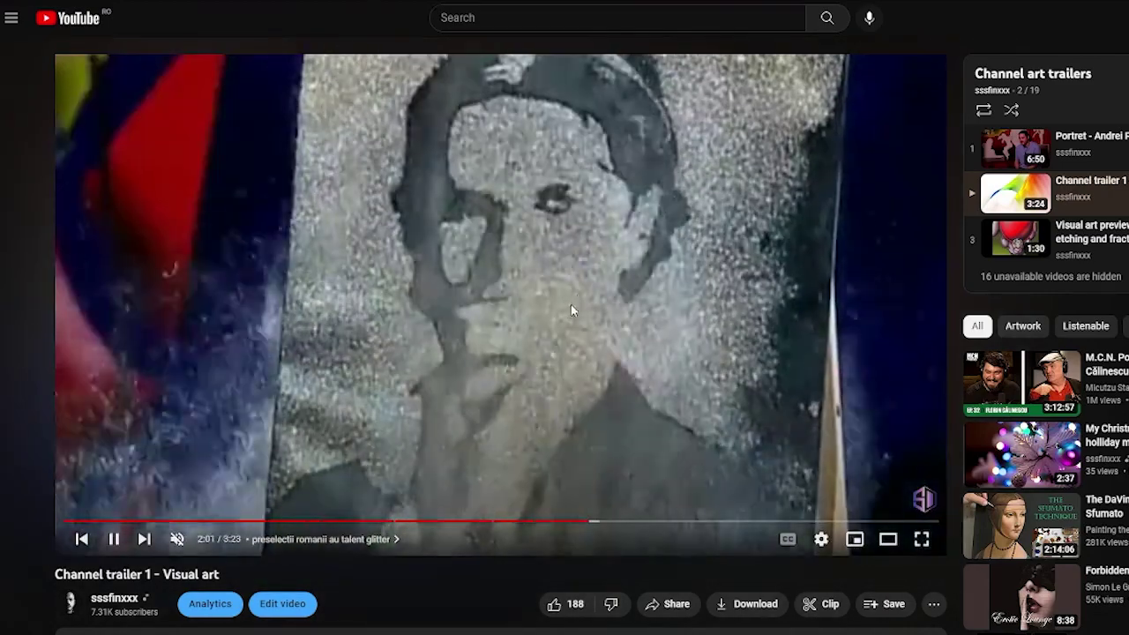
scroll(346, 284, "down", 10)
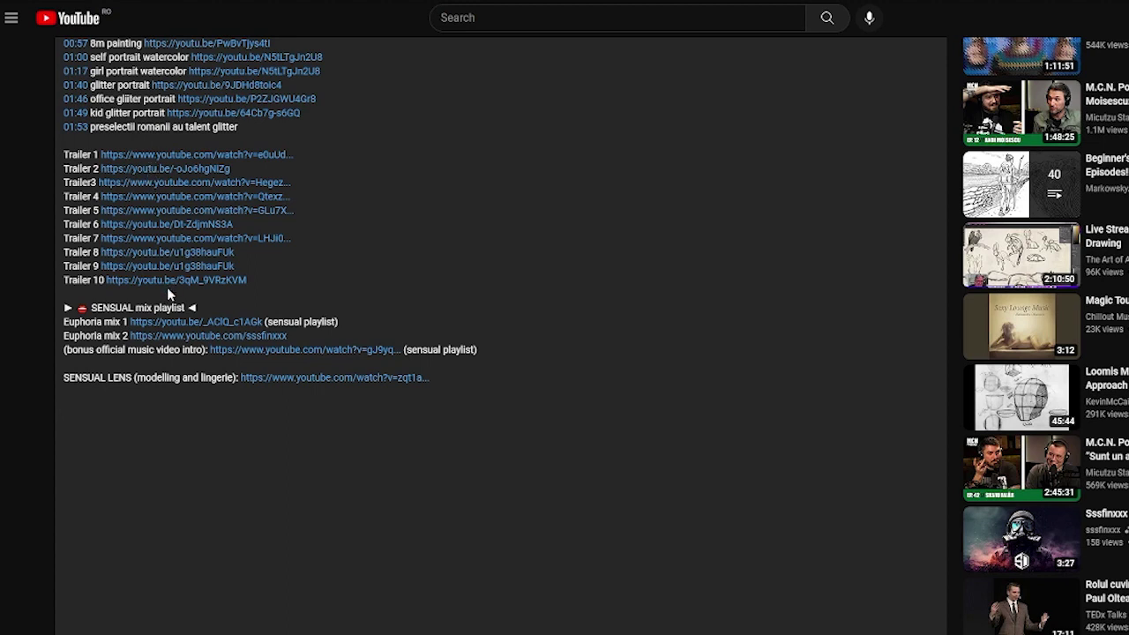
left_click(186, 216)
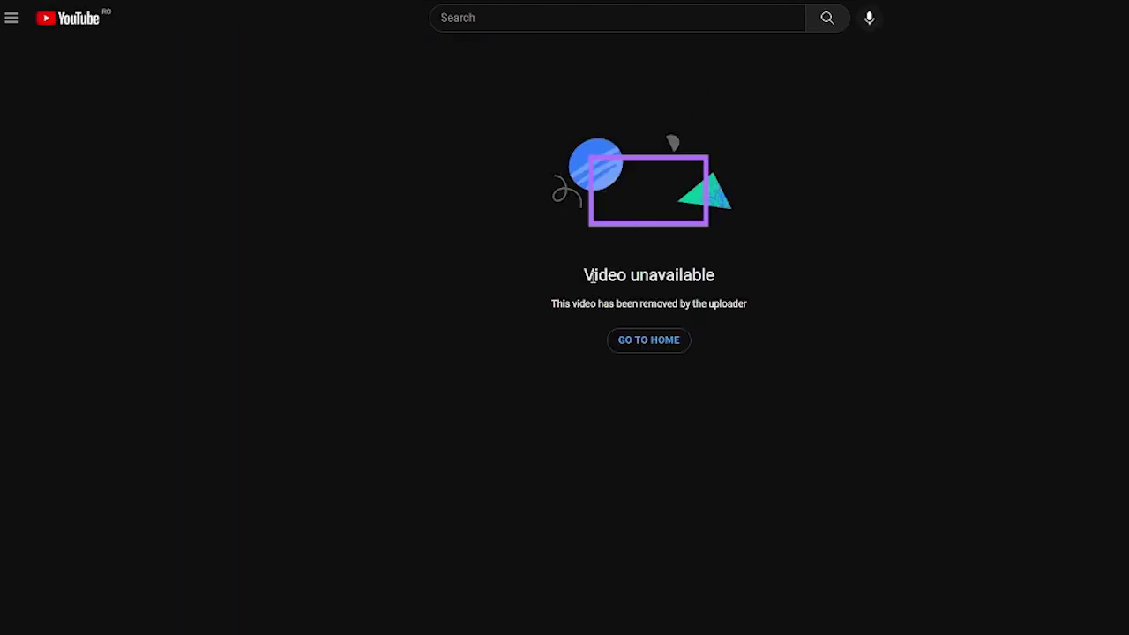